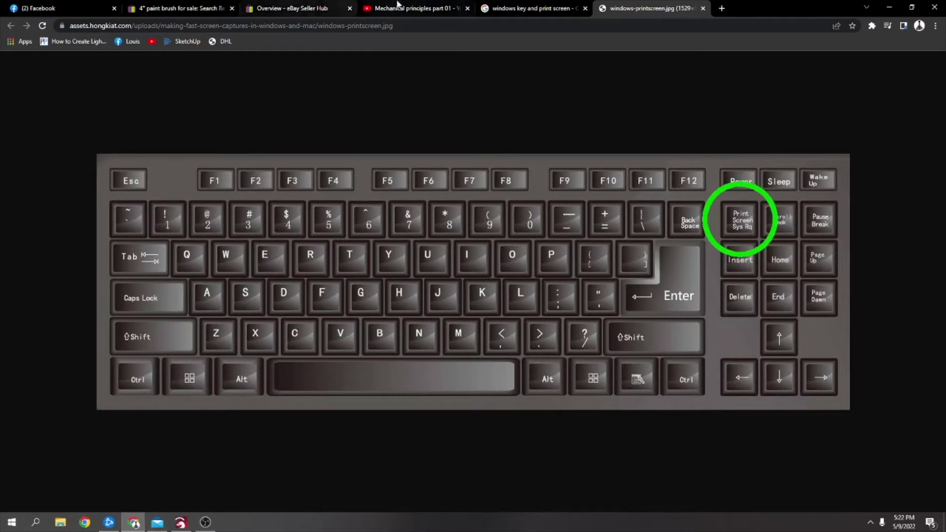
# View the ratchet mechanism in the Mechanical principles part 01 video at full screen, and switch to LightBurn.
pyautogui.click(661, 432)
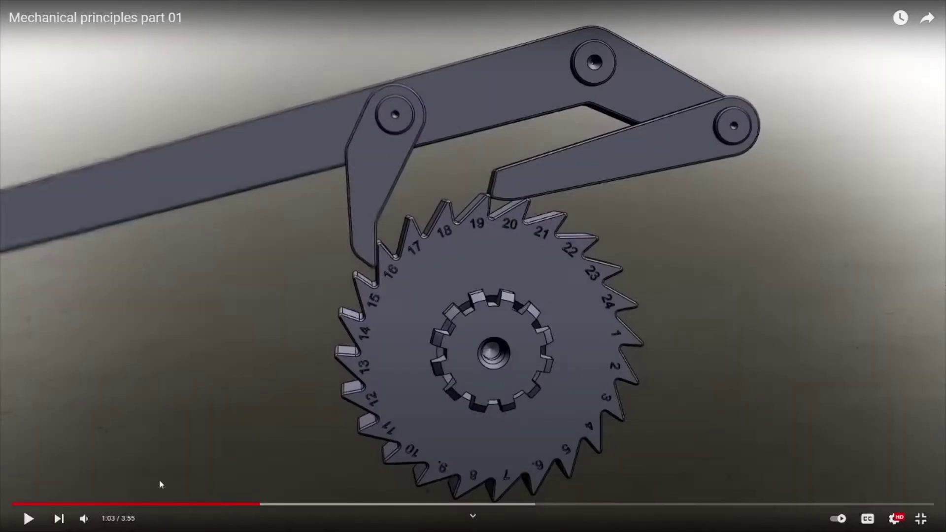
pyautogui.click(921, 518)
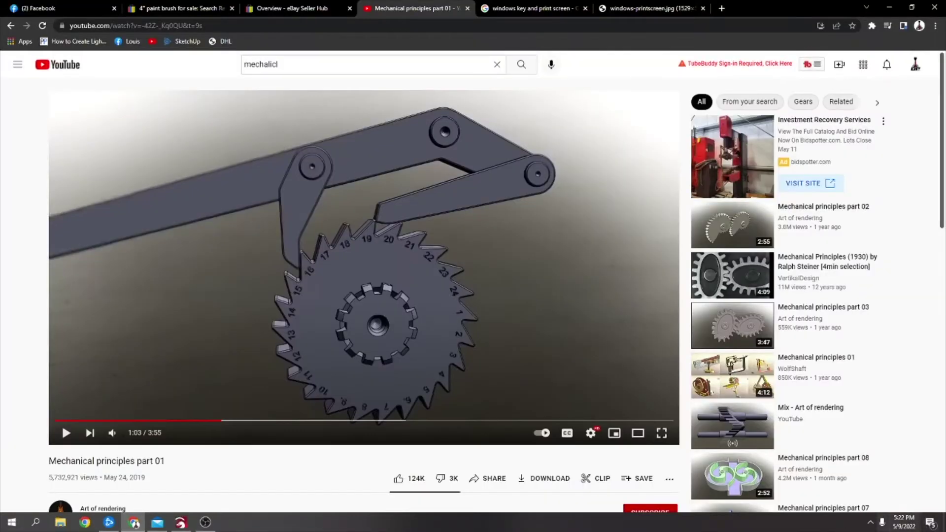
pyautogui.click(181, 522)
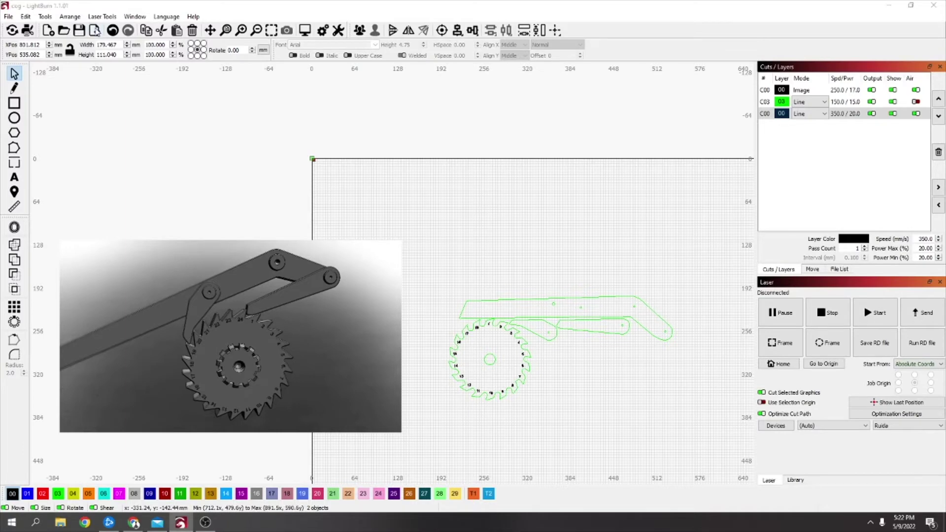
# Import the image Screenshot (30) from the Screenshots folder in Pictures and remove the placed copy.
pyautogui.click(96, 31)
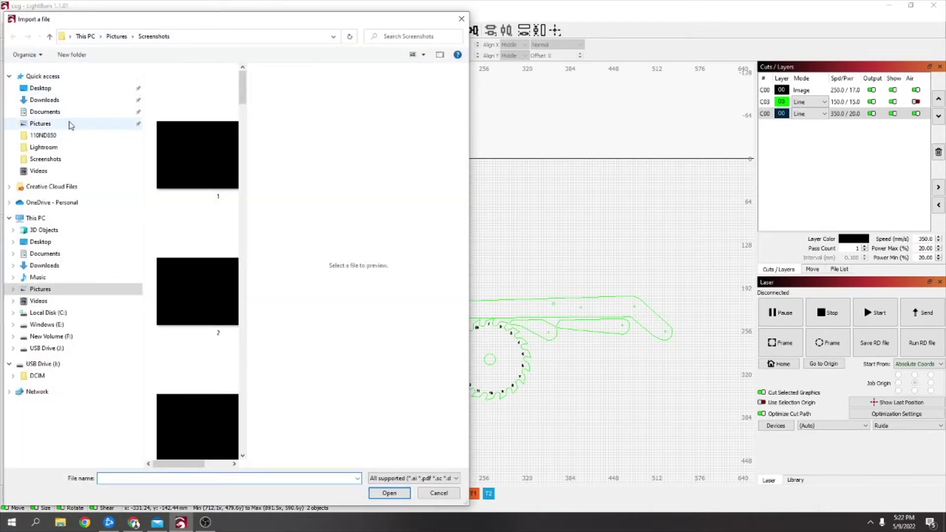
pyautogui.click(42, 125)
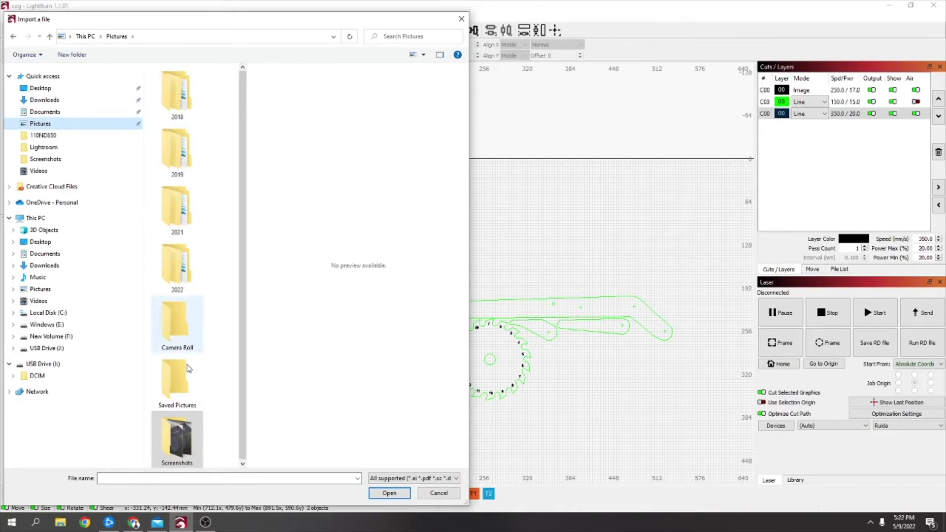
pyautogui.doubleClick(178, 454)
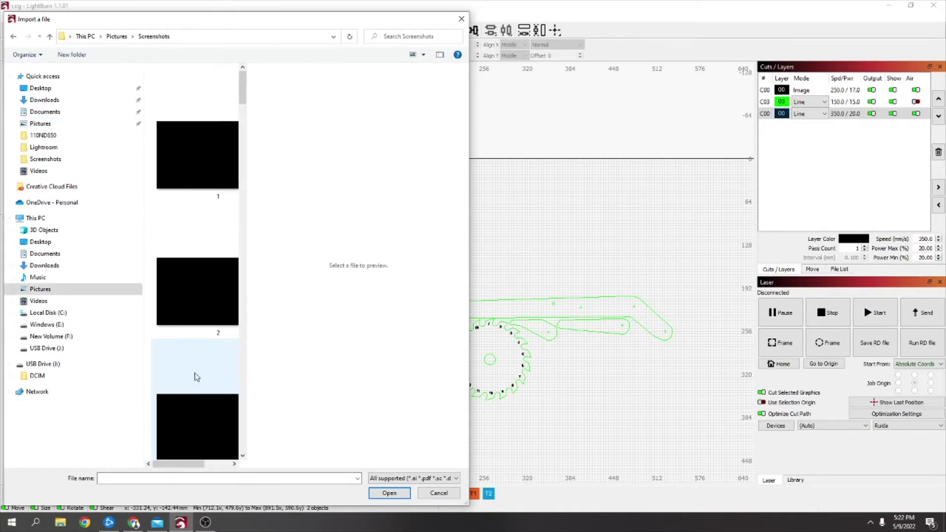
pyautogui.moveTo(240, 95); pyautogui.dragTo(248, 443)
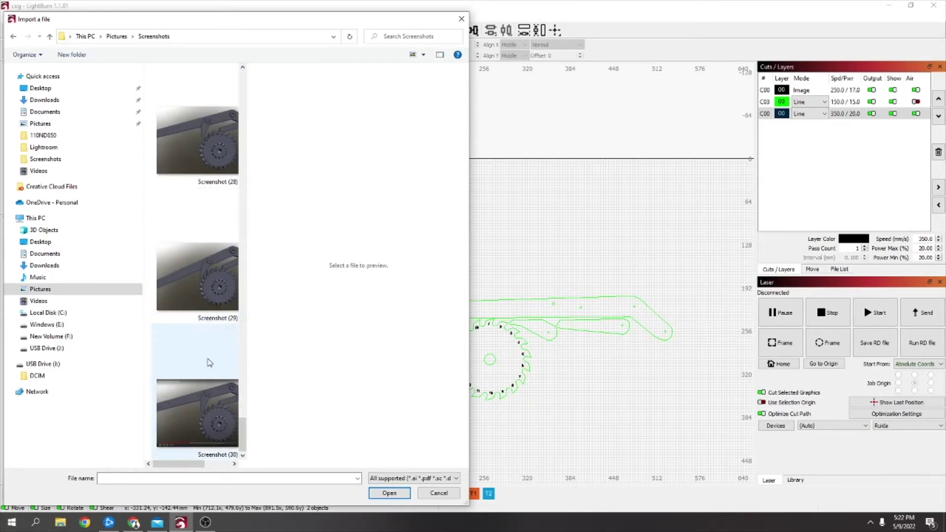
pyautogui.doubleClick(202, 415)
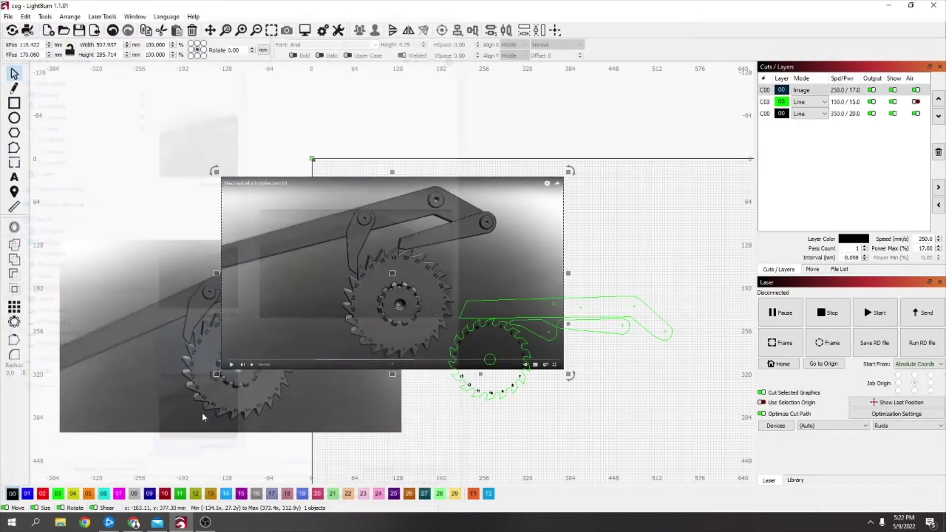
pyautogui.moveTo(389, 276); pyautogui.dragTo(213, 306)
pyautogui.press('Escape')
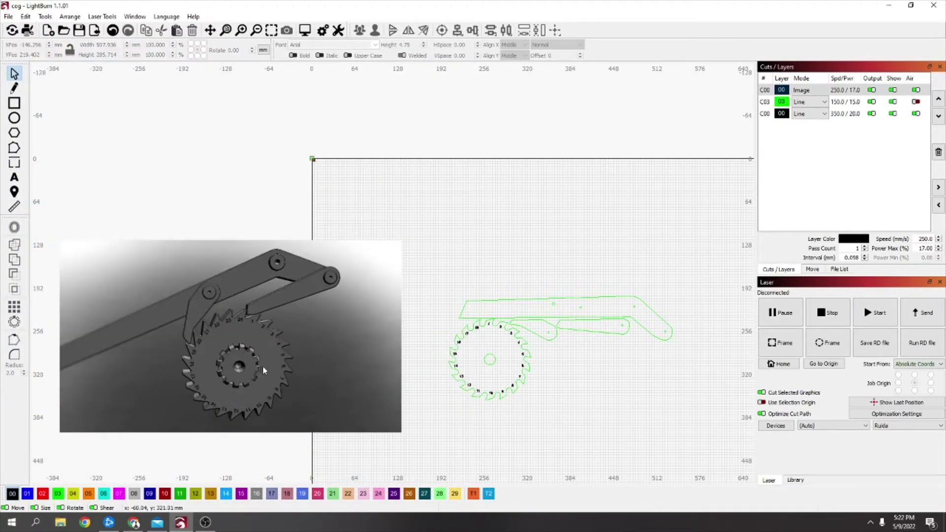
# Move the cropped reference image up to the workspace's top edge and trace the lever arm's upper edge with lines.
pyautogui.moveTo(238, 365); pyautogui.dragTo(263, 288)
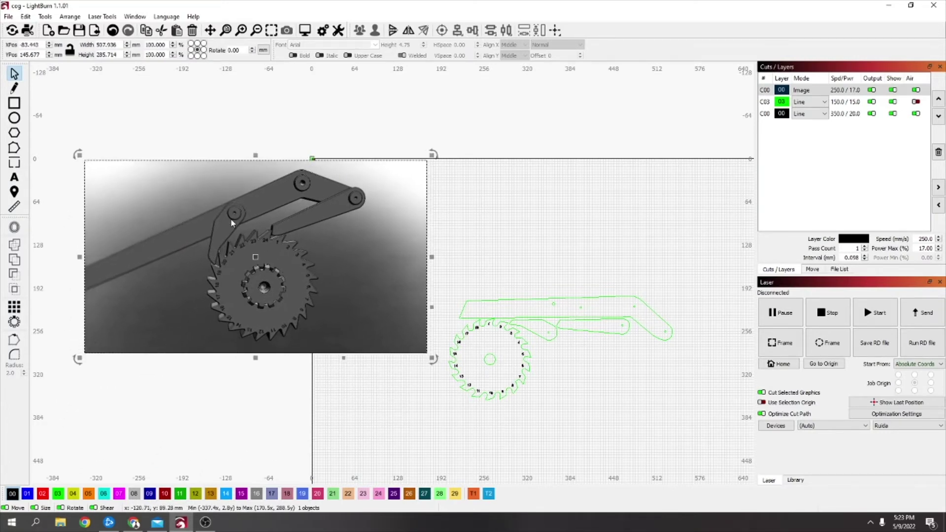
pyautogui.click(14, 88)
pyautogui.scroll(3, 133, 271)
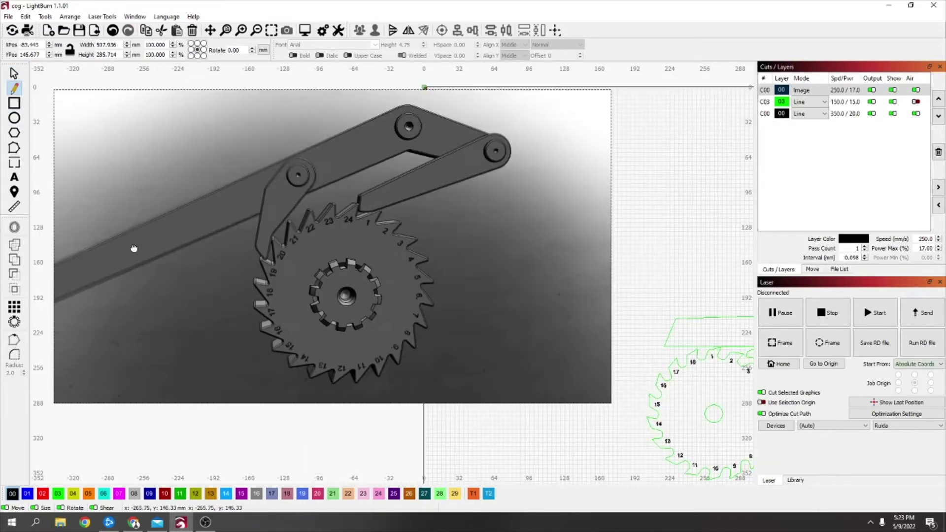
pyautogui.scroll(4, 133, 252)
pyautogui.scroll(-2, 220, 329)
pyautogui.scroll(2, 158, 342)
pyautogui.click(148, 347)
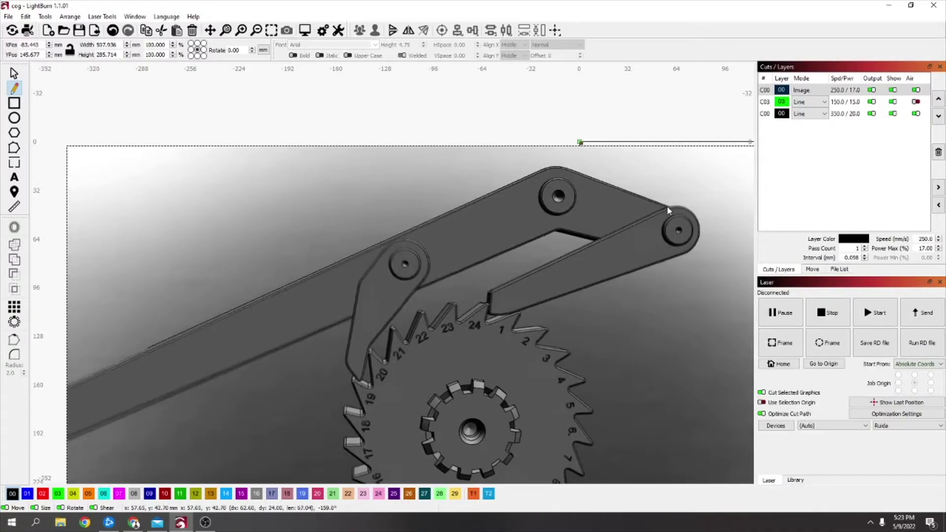
pyautogui.click(669, 211)
# Continue the arm outline around its rounded end and along the lower edge, and close it at the start point.
pyautogui.click(699, 234)
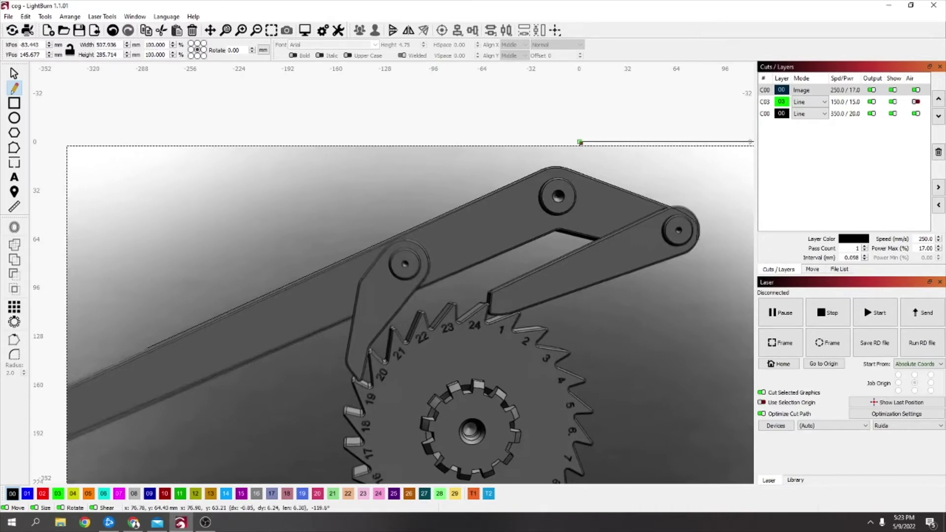
pyautogui.click(677, 256)
pyautogui.click(658, 261)
pyautogui.click(558, 235)
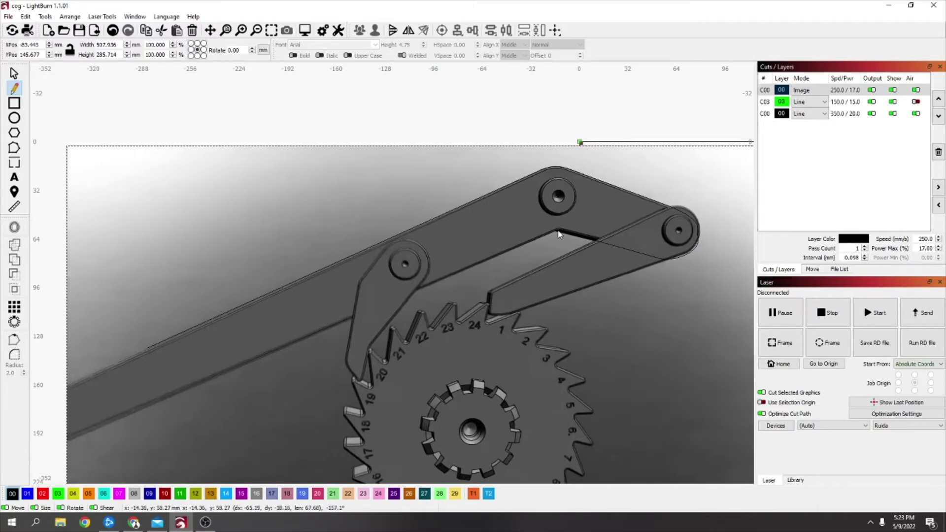
pyautogui.click(164, 400)
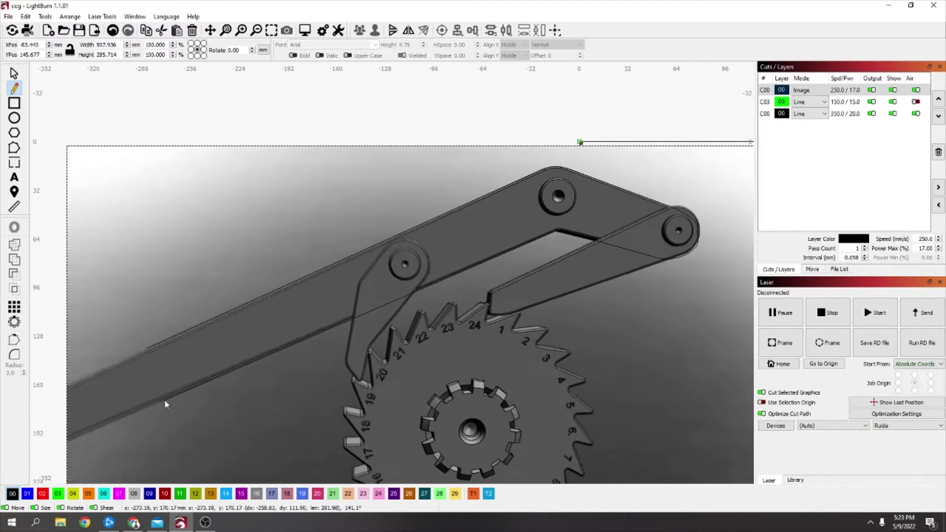
pyautogui.click(149, 349)
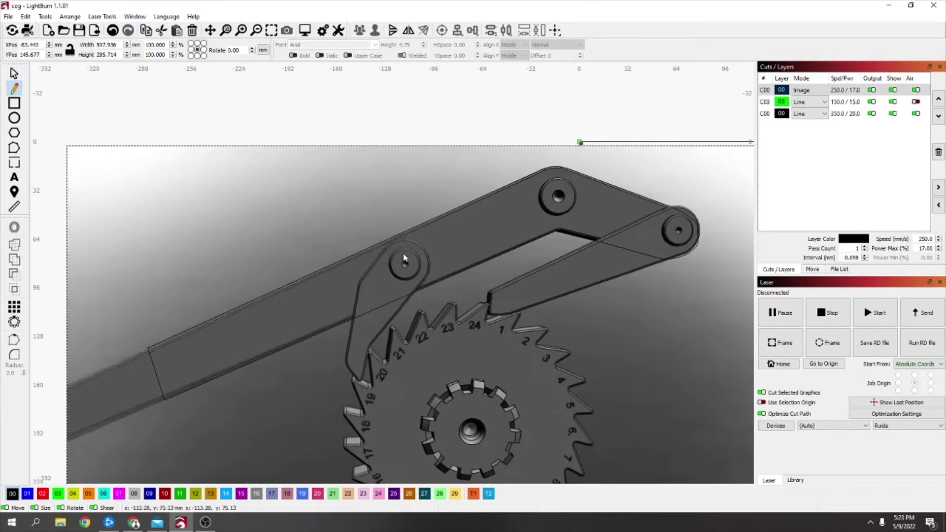
# Trace a closed outline around the short pawl hanging from the lever arm, following its rounded top and pointed tip.
pyautogui.scroll(2, 392, 248)
pyautogui.moveTo(393, 249); pyautogui.dragTo(398, 204)
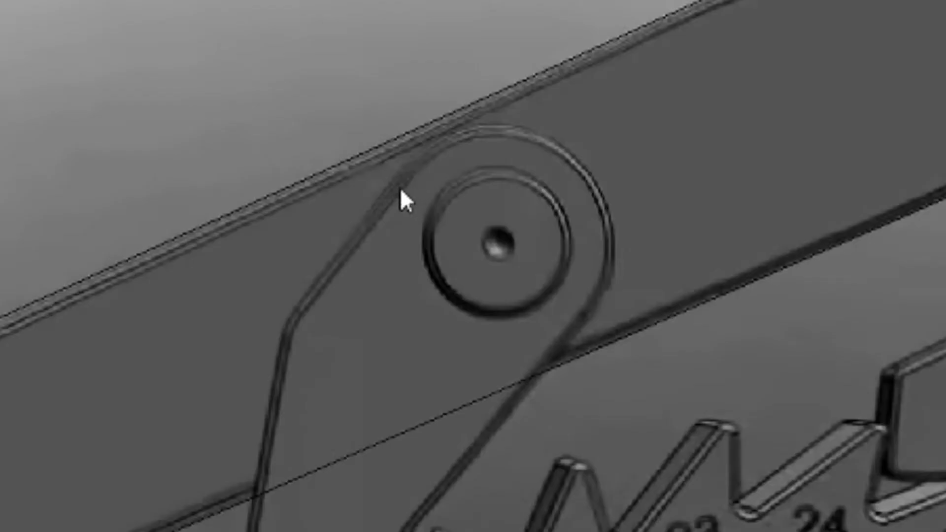
pyautogui.click(400, 187)
pyautogui.moveTo(525, 140)
pyautogui.mouseDown()
pyautogui.moveTo(582, 158)
pyautogui.moveTo(601, 222)
pyautogui.mouseUp()
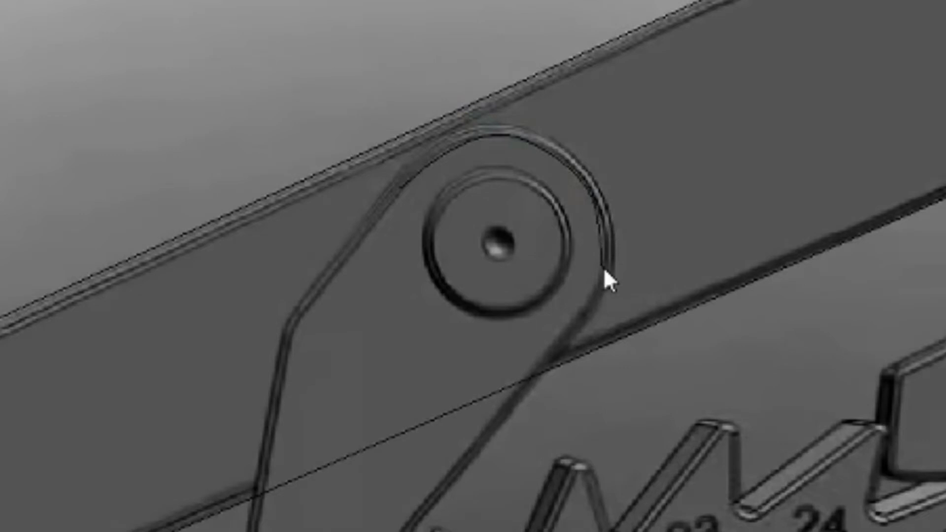
pyautogui.moveTo(600, 280); pyautogui.dragTo(583, 302)
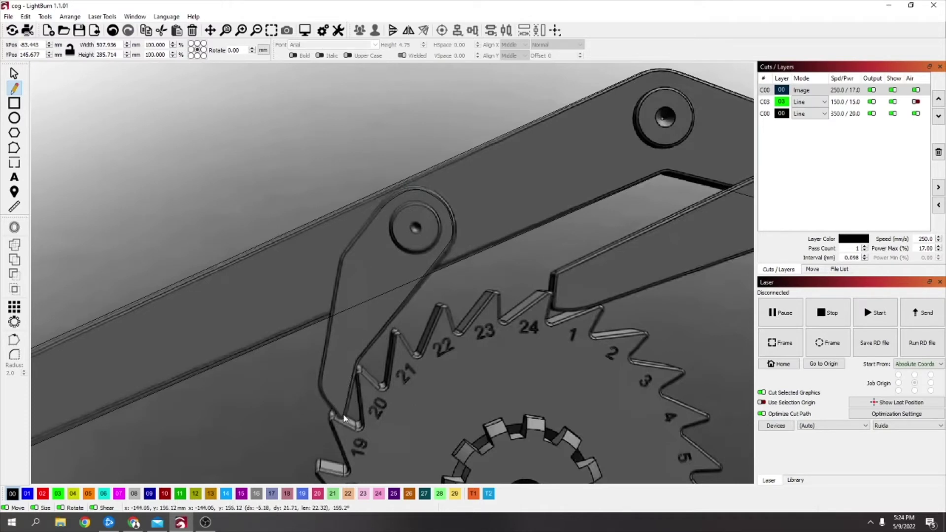
pyautogui.click(320, 385)
pyautogui.click(343, 255)
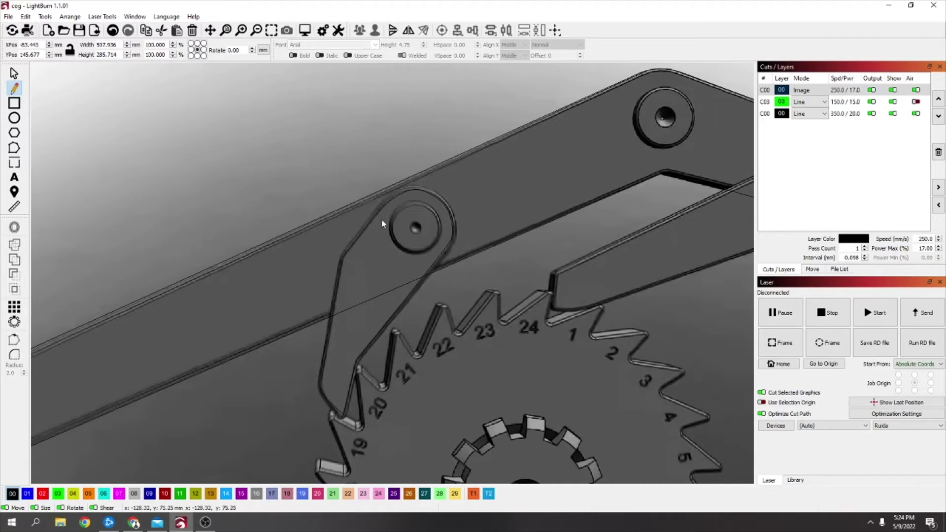
pyautogui.scroll(-6, 377, 276)
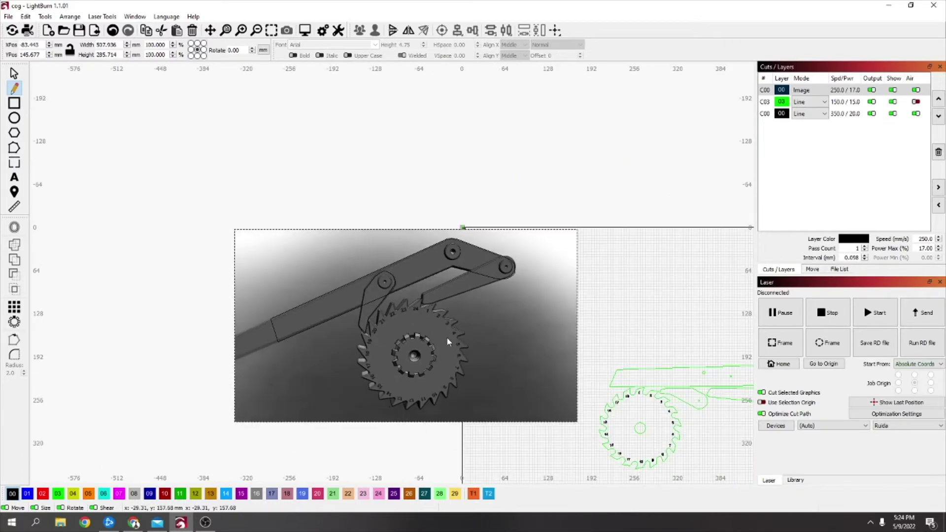
pyautogui.scroll(3, 599, 429)
pyautogui.press('Escape')
# Move the long green pawl outline from the finished drawing onto the long pawl in the reference image, rotated to match its angle.
pyautogui.scroll(-3, 542, 374)
pyautogui.click(362, 333)
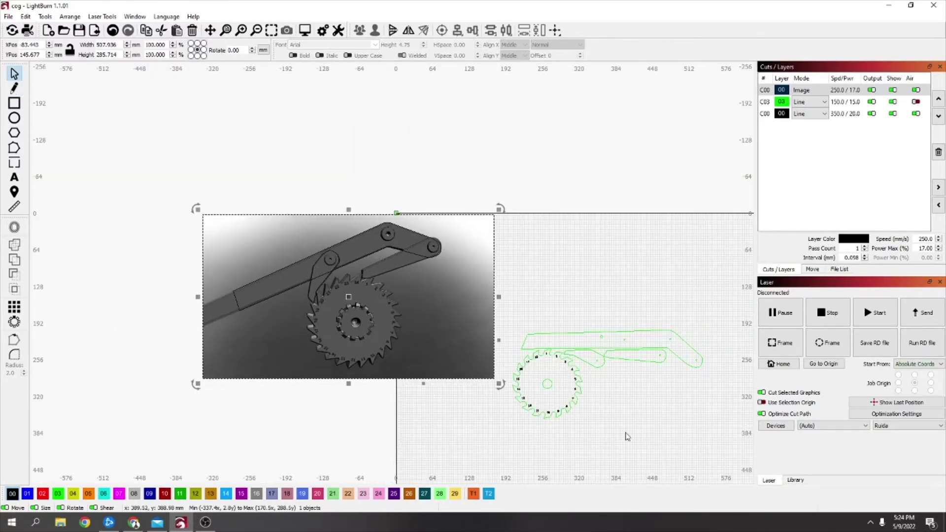
pyautogui.click(640, 356)
pyautogui.click(547, 337)
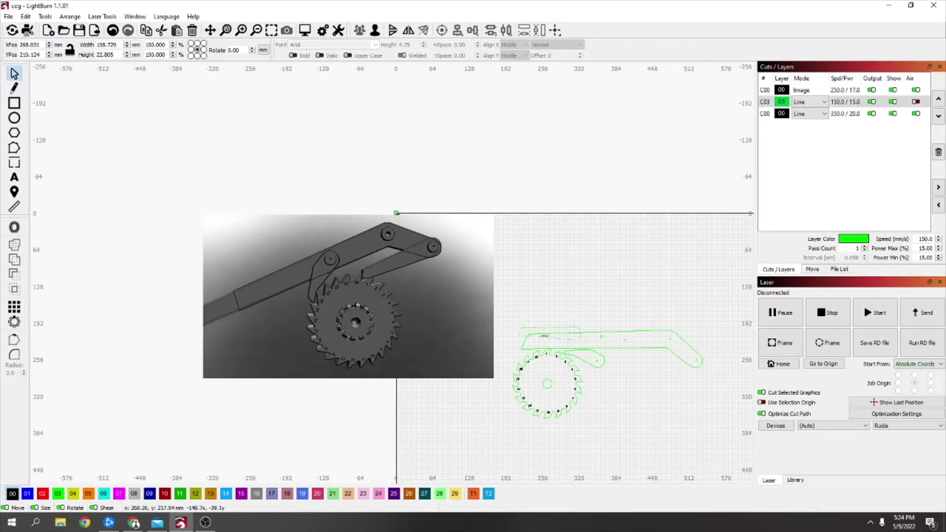
pyautogui.moveTo(411, 251)
pyautogui.mouseDown()
pyautogui.moveTo(450, 237)
pyautogui.moveTo(443, 217)
pyautogui.moveTo(409, 254)
pyautogui.mouseUp()
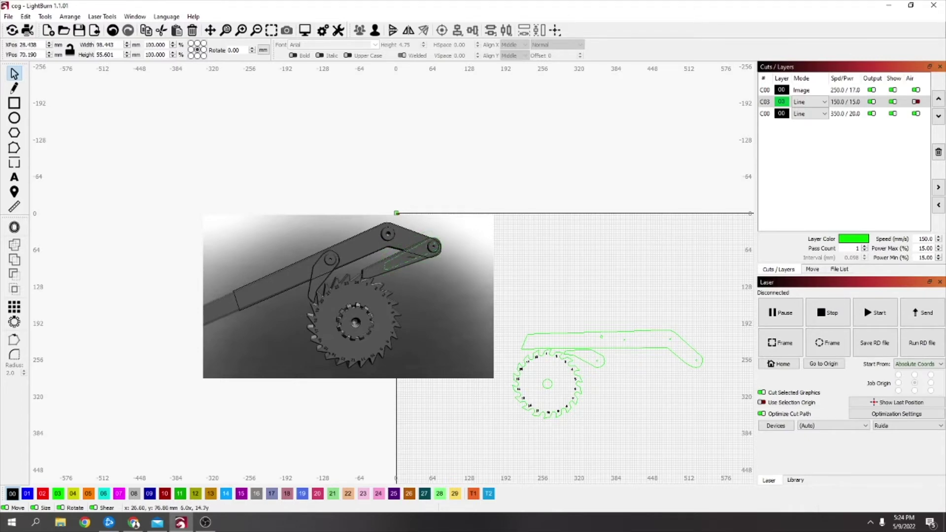
# Fine-tune the green pawl's rotation and position so its hole sits on the reference pawl's pivot.
pyautogui.scroll(5, 418, 251)
pyautogui.moveTo(401, 255); pyautogui.dragTo(397, 268)
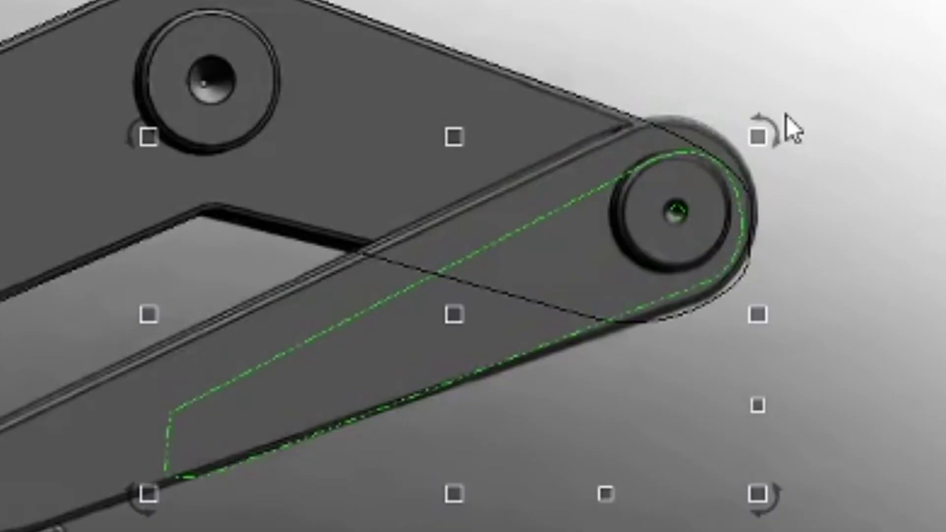
pyautogui.moveTo(498, 213); pyautogui.dragTo(499, 221)
pyautogui.moveTo(789, 142); pyautogui.dragTo(788, 143)
pyautogui.moveTo(469, 331); pyautogui.dragTo(447, 309)
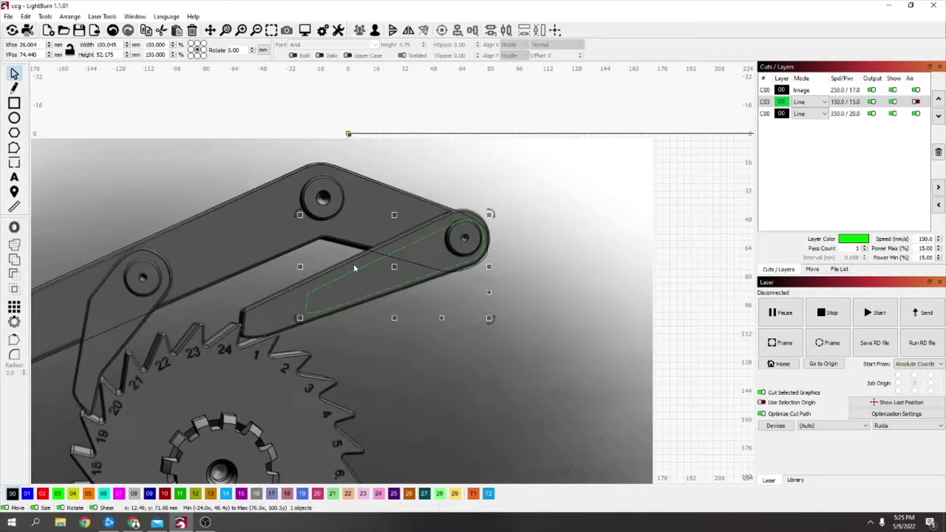
# Move the traced lever arm above the reference image and place the traced short pawl beside it.
pyautogui.scroll(-2, 296, 321)
pyautogui.scroll(-2, 389, 303)
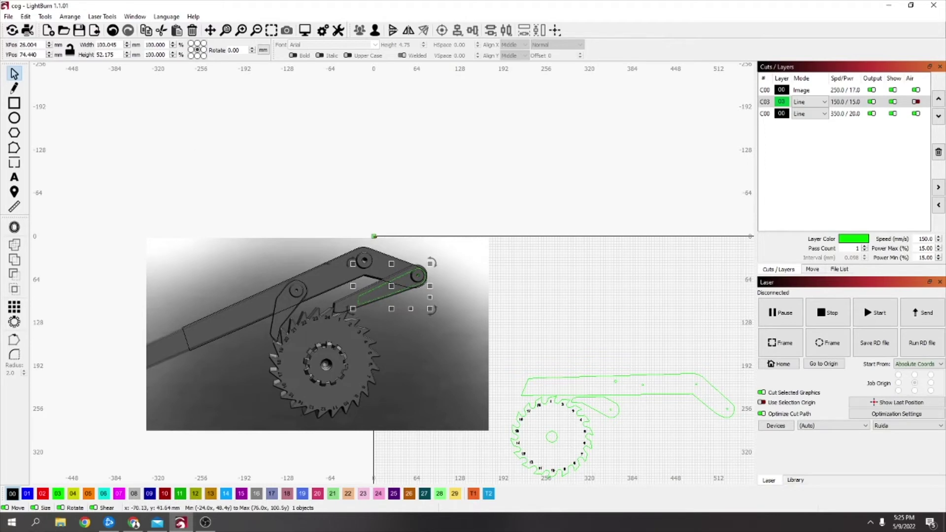
pyautogui.click(311, 268)
pyautogui.moveTo(307, 270); pyautogui.dragTo(296, 145)
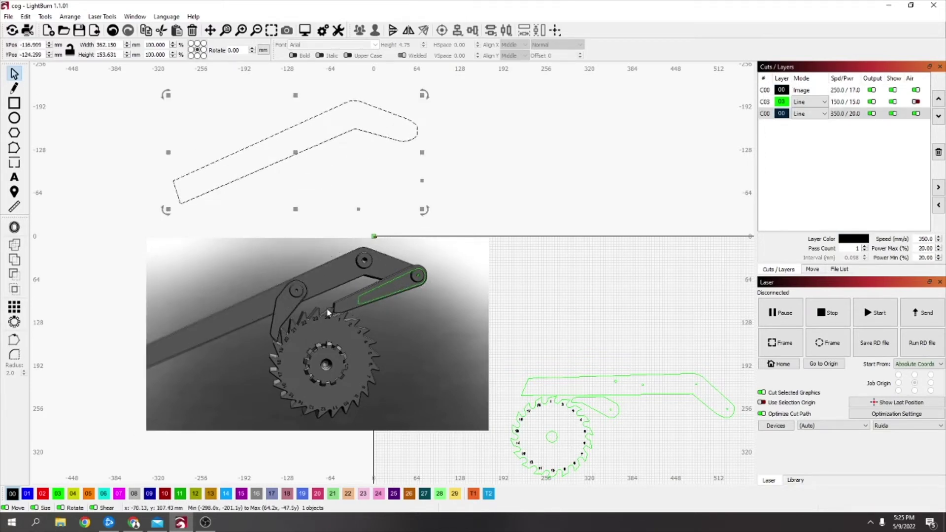
pyautogui.click(293, 309)
pyautogui.moveTo(290, 309); pyautogui.dragTo(444, 155)
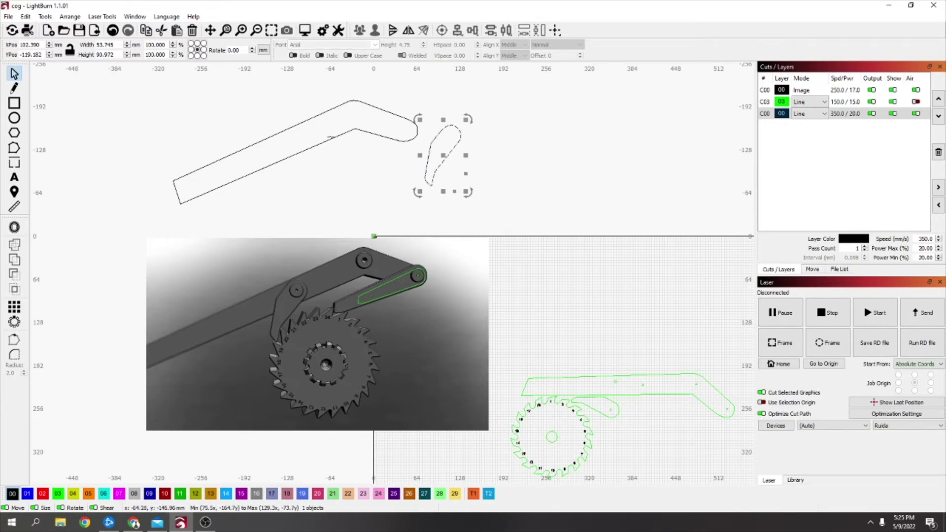
# Move the lever arm outline back over the arm in the reference image.
pyautogui.click(337, 137)
pyautogui.click(339, 137)
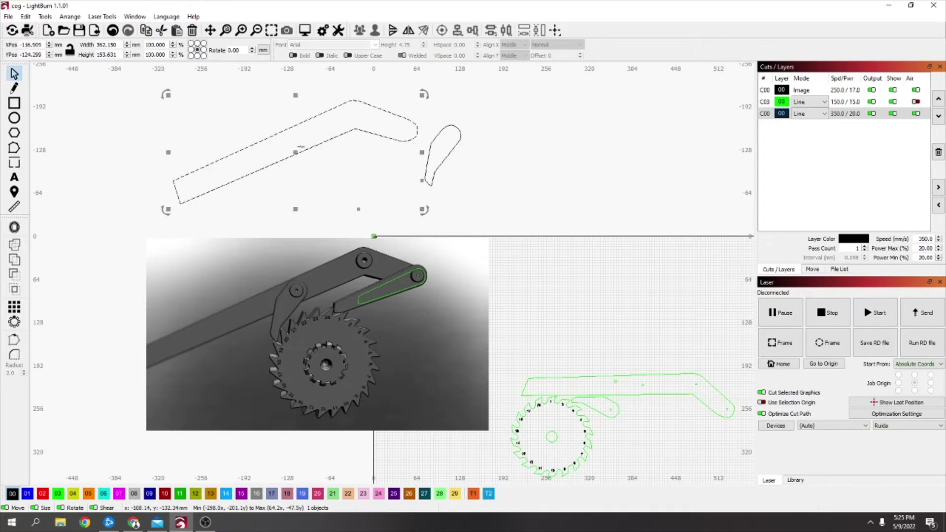
pyautogui.click(298, 236)
pyautogui.moveTo(298, 152); pyautogui.dragTo(304, 298)
# Draw a small circle over the short pawl's pivot hole on the lever arm.
pyautogui.scroll(8, 295, 291)
pyautogui.scroll(3, 314, 288)
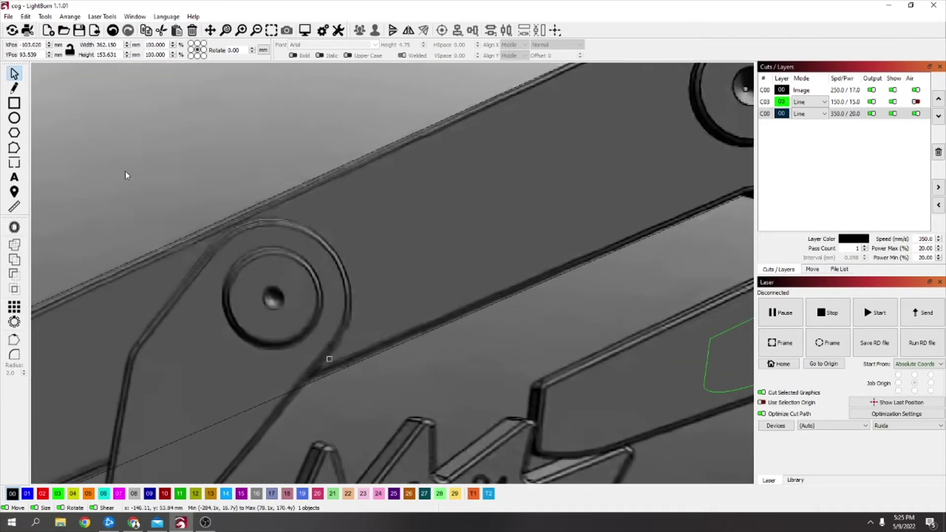
pyautogui.click(15, 119)
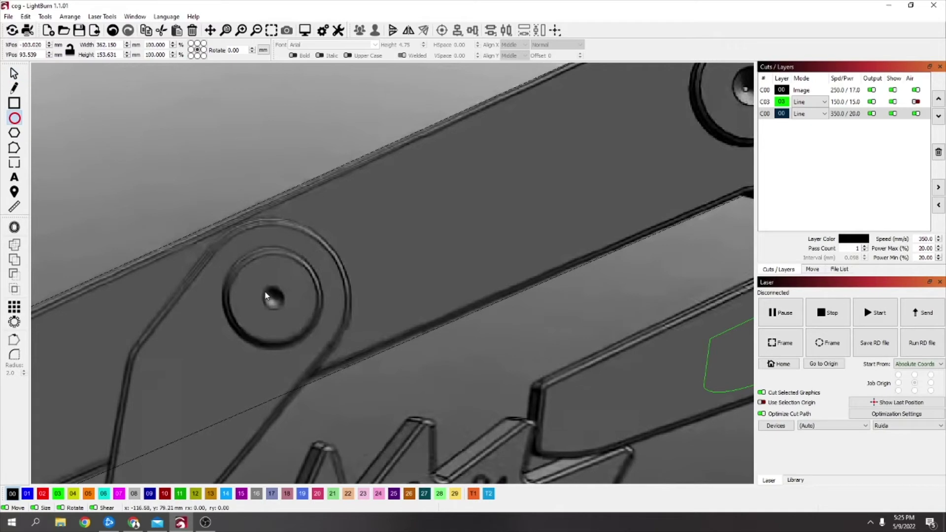
pyautogui.moveTo(265, 291); pyautogui.dragTo(281, 306)
# Group the pivot hole circles with the lever arm outline and move the group above the reference image.
pyautogui.scroll(-6, 291, 307)
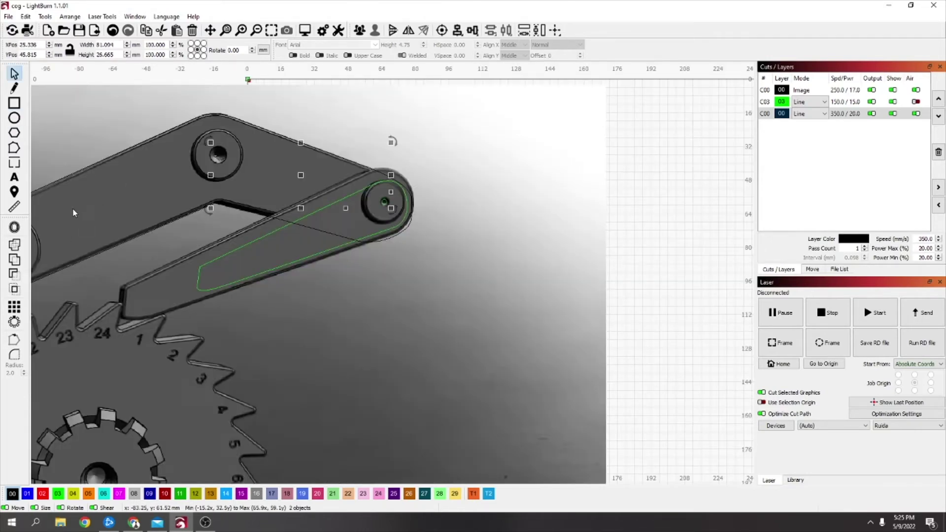
pyautogui.moveTo(86, 206); pyautogui.dragTo(192, 180)
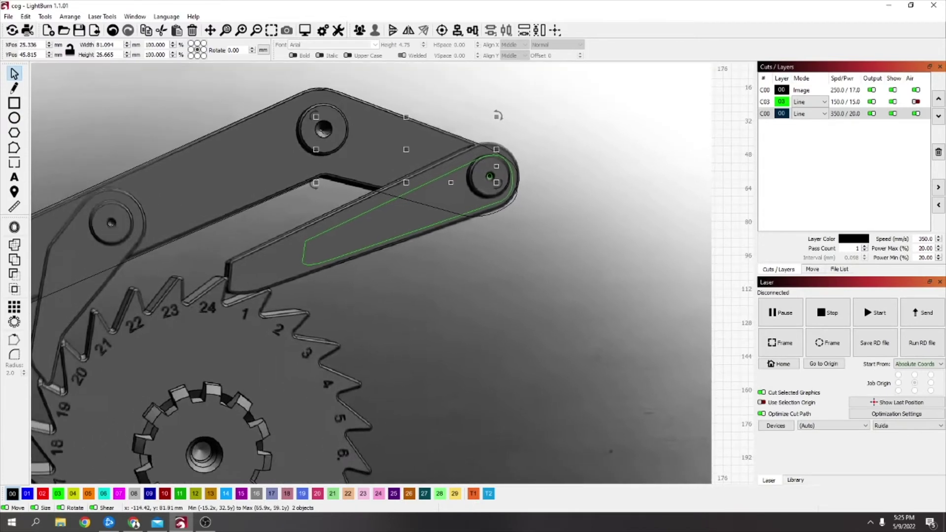
pyautogui.keyDown('shift'); pyautogui.click(112, 238); pyautogui.keyUp('shift')
pyautogui.keyDown('shift'); pyautogui.click(120, 270); pyautogui.keyUp('shift')
pyautogui.click(360, 30)
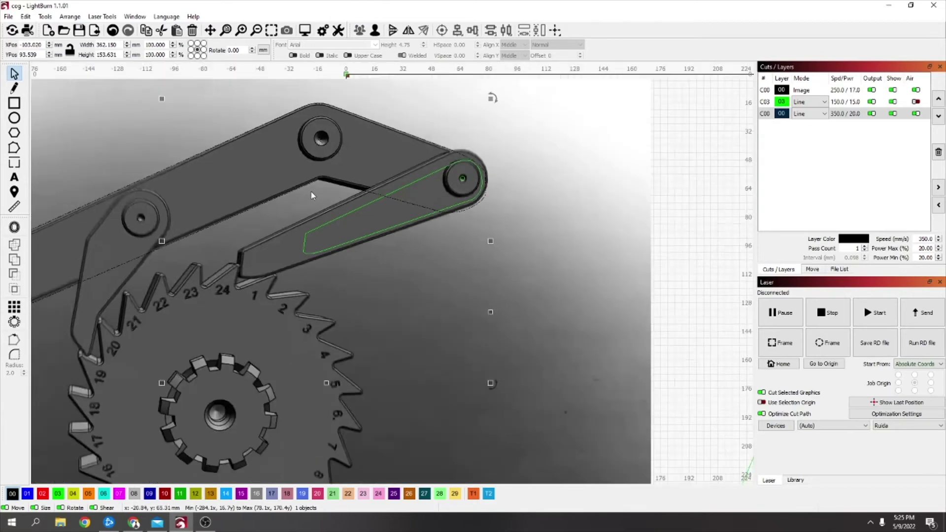
pyautogui.moveTo(252, 143); pyautogui.dragTo(231, 119)
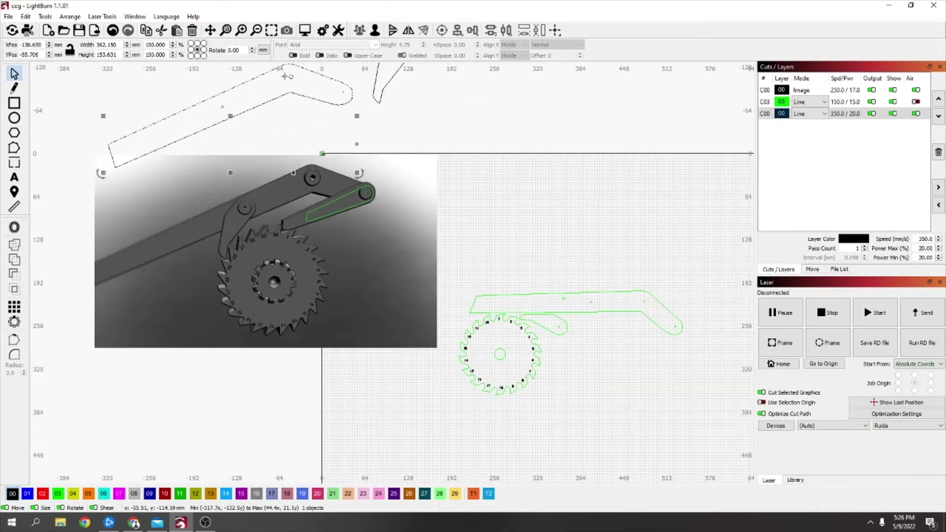
# Move the green pawl outline off the reference image onto the traced arm, with its hole at the arm's end pivot.
pyautogui.click(351, 207)
pyautogui.moveTo(341, 208)
pyautogui.mouseDown()
pyautogui.moveTo(336, 147)
pyautogui.moveTo(316, 109)
pyautogui.moveTo(340, 203)
pyautogui.mouseUp()
pyautogui.scroll(5, 340, 203)
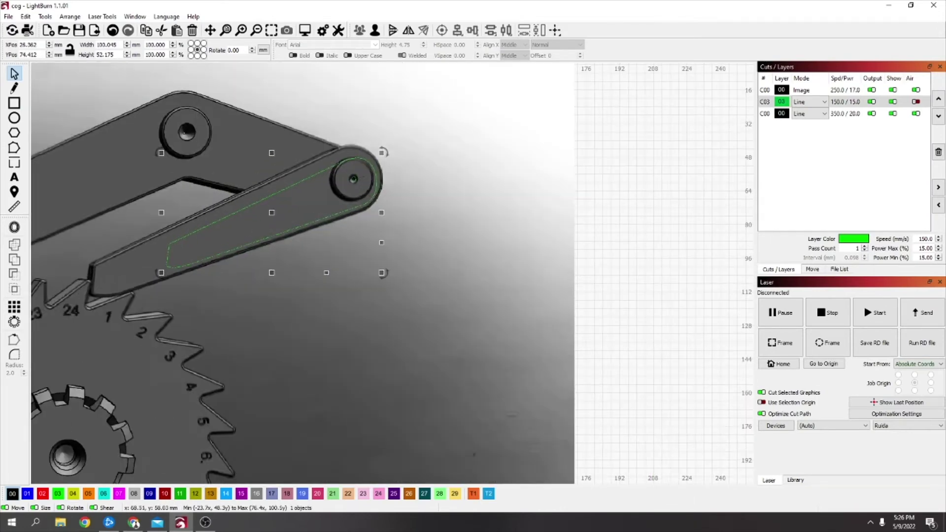
pyautogui.scroll(-6, 313, 197)
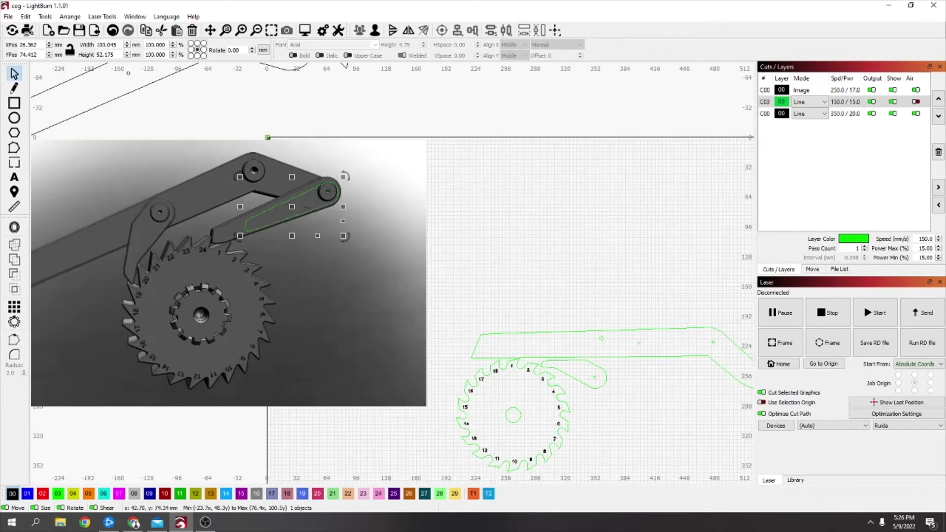
pyautogui.moveTo(295, 209); pyautogui.dragTo(230, 188)
pyautogui.scroll(1, 269, 110)
pyautogui.scroll(3, 270, 109)
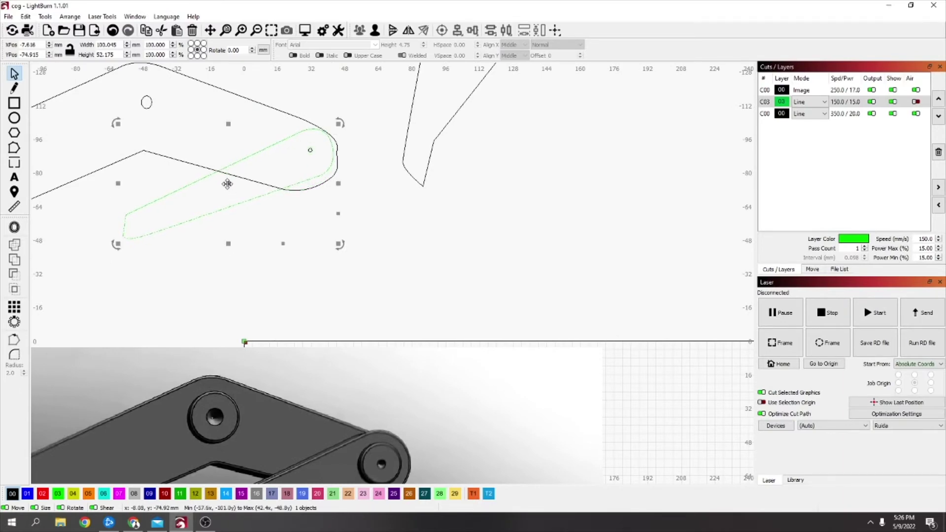
pyautogui.scroll(-4, 168, 239)
pyautogui.scroll(-3, 258, 413)
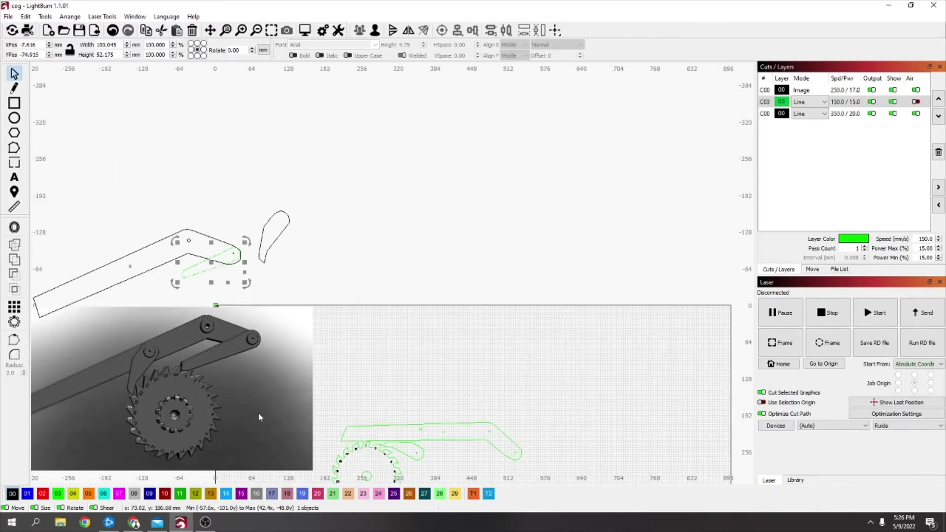